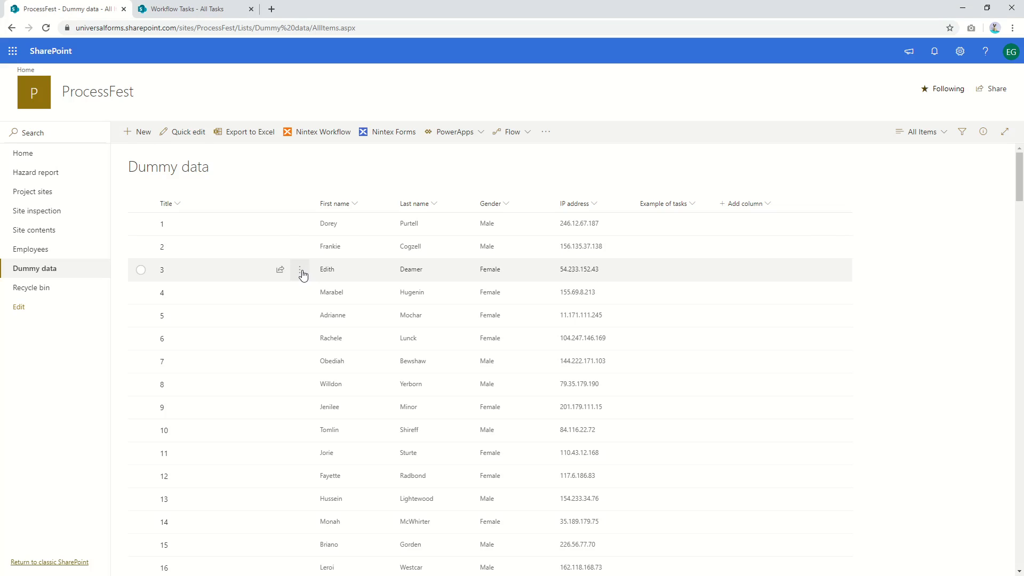
Step: Open Dummy data item 3's details pane and make all its fields editable
left_click(300, 271)
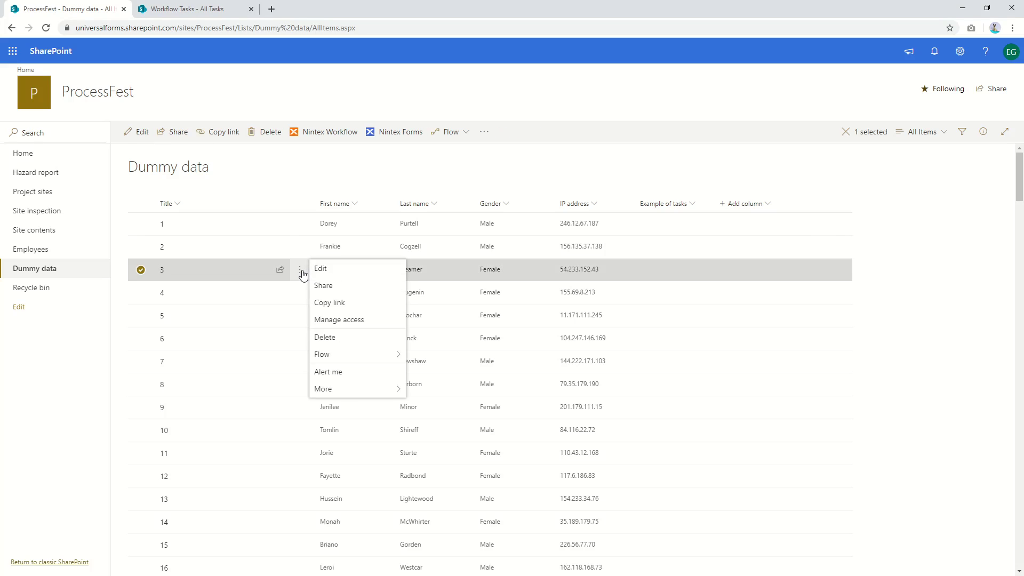
left_click(162, 273)
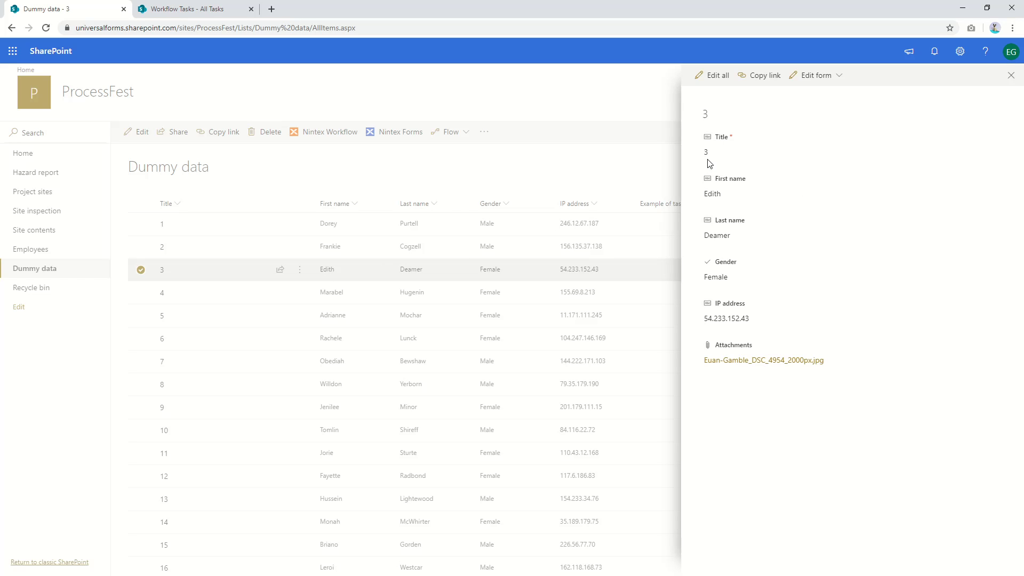
left_click(714, 76)
left_click_drag(727, 194, 688, 190)
key("ctrl+c")
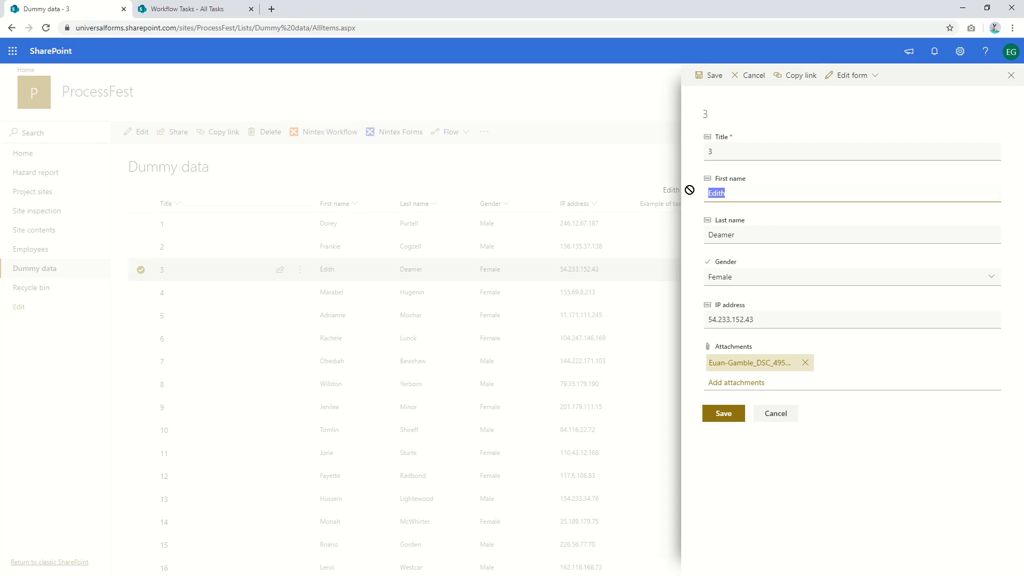
left_click_drag(715, 151, 704, 146)
key("ctrl+v")
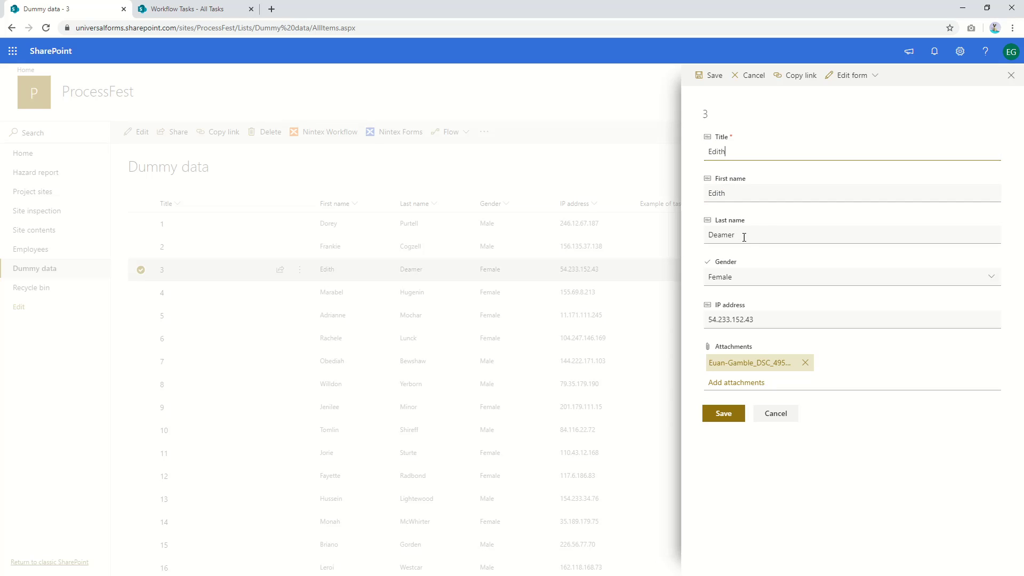
left_click_drag(743, 236, 677, 224)
double_click(740, 152)
key("BackSpace")
key("ctrl+z")
left_click(723, 153)
type("Deamer")
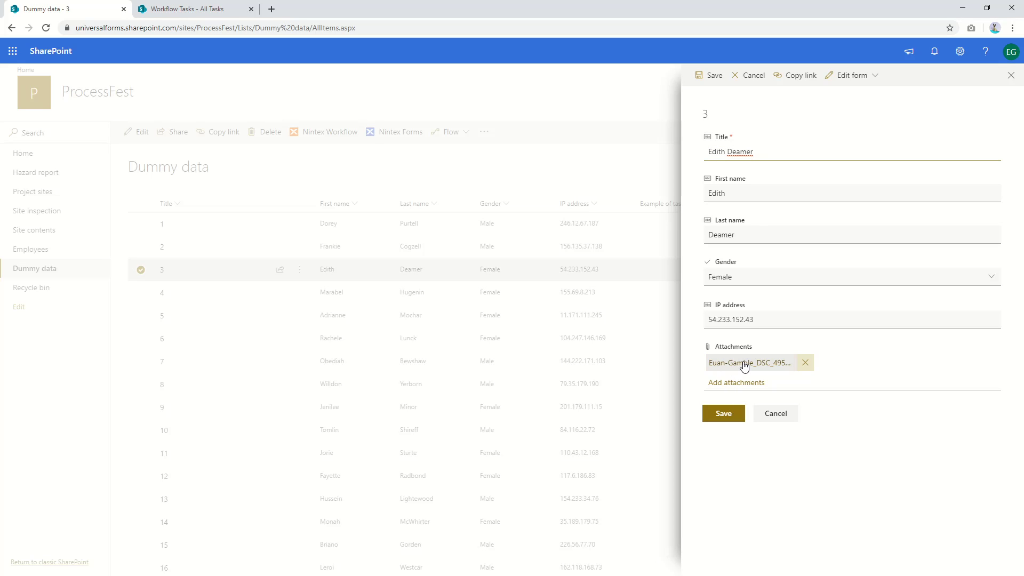
left_click(723, 417)
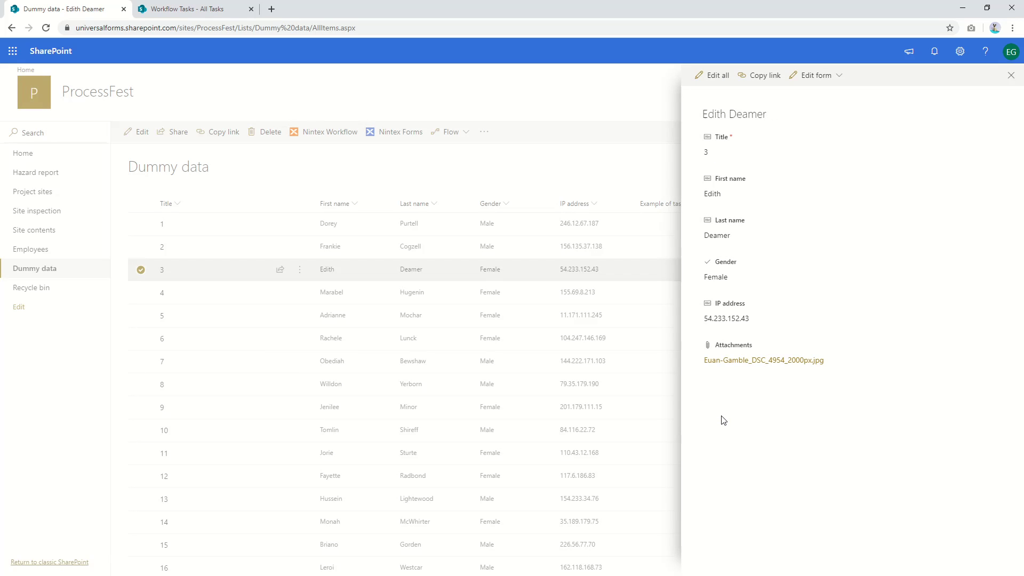
Step: Close the details pane, launch Nintex Workflow for Dummy data, then go back to Workflow Tasks
left_click(295, 173)
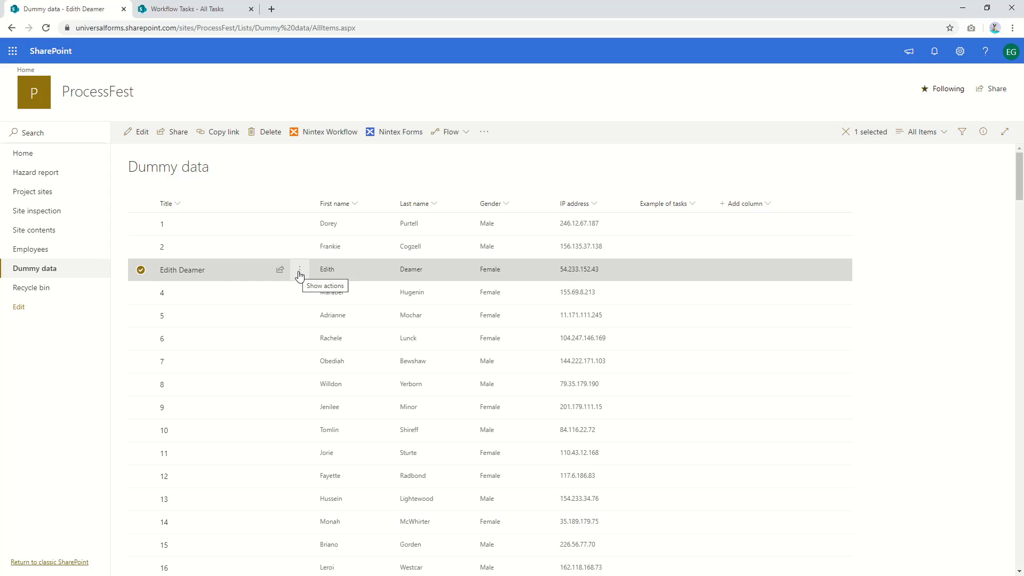
left_click(335, 141)
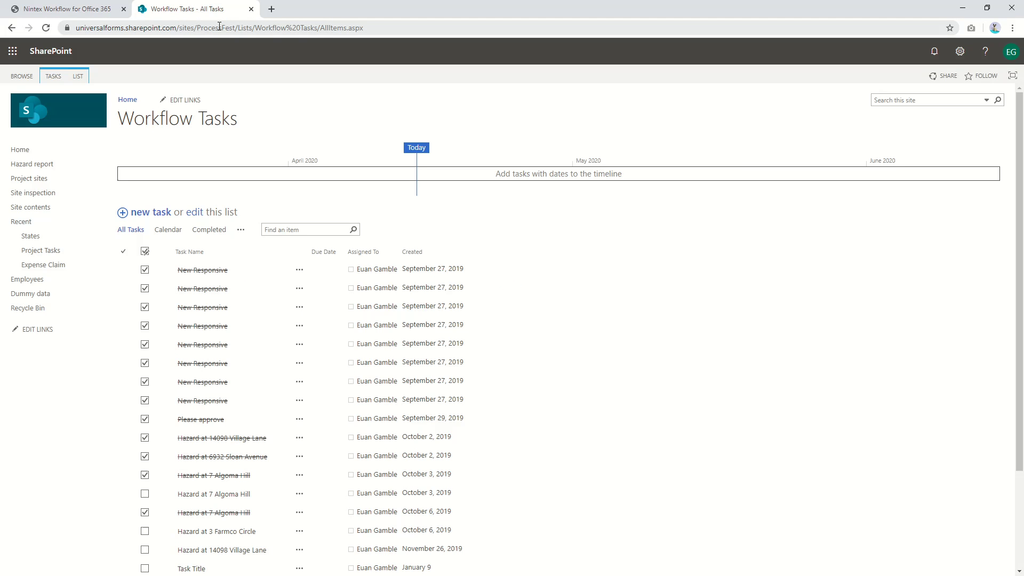
left_click(31, 296)
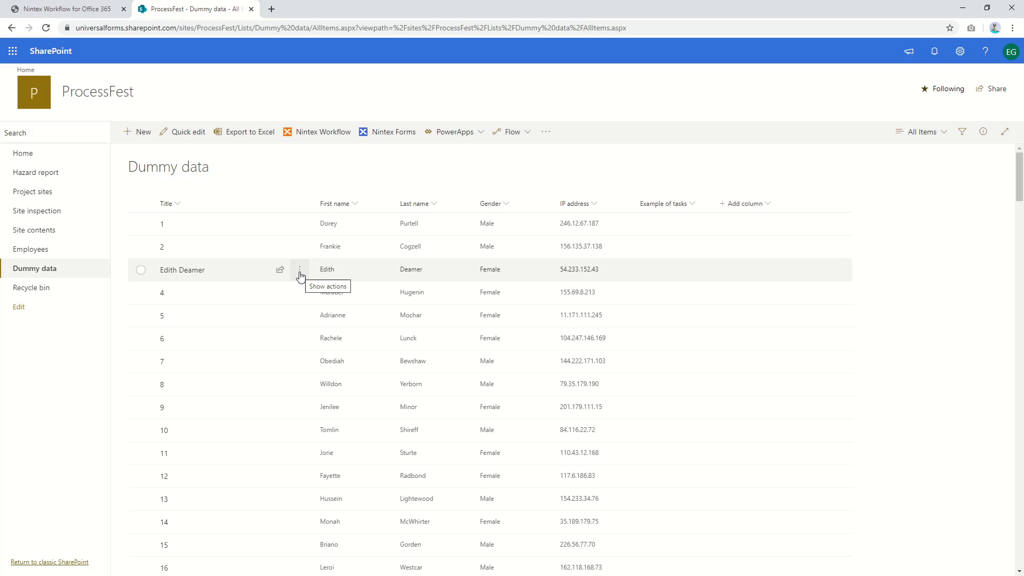
left_click(11, 27)
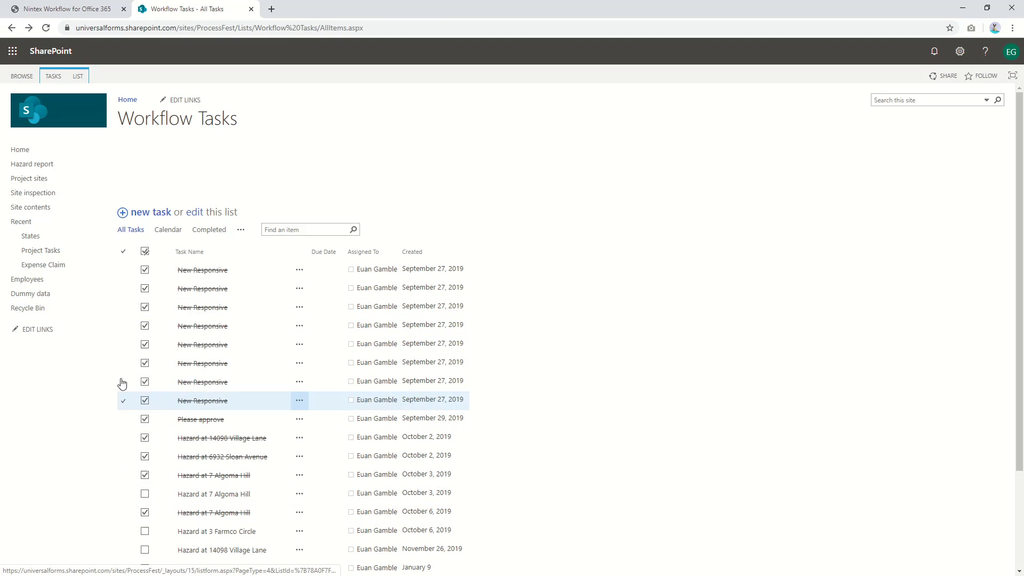
Step: Open Workflow Tasks from Site Contents in a new tab, then return to Site Contents
left_click(33, 207)
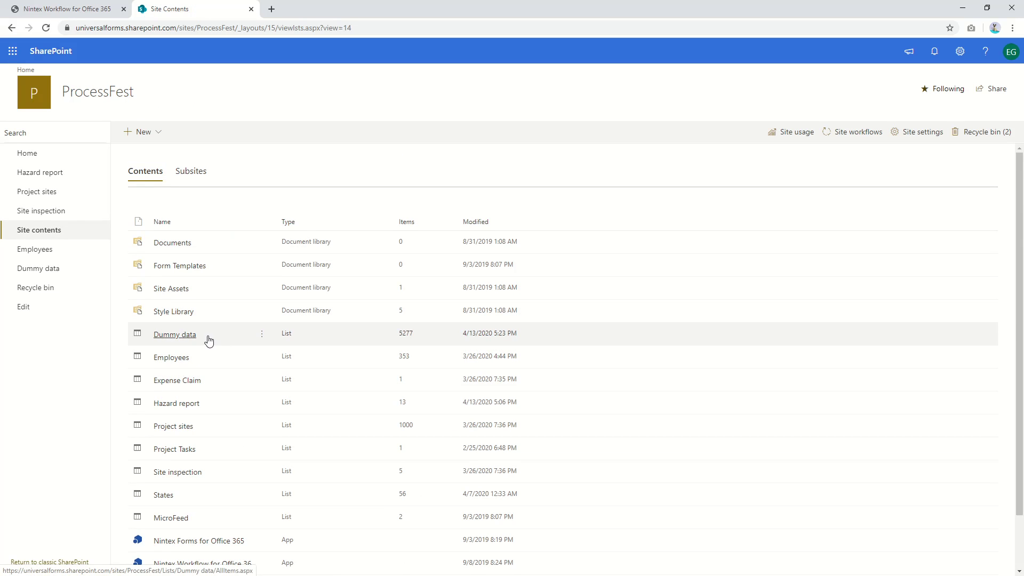
scroll(203, 384, "down", 2)
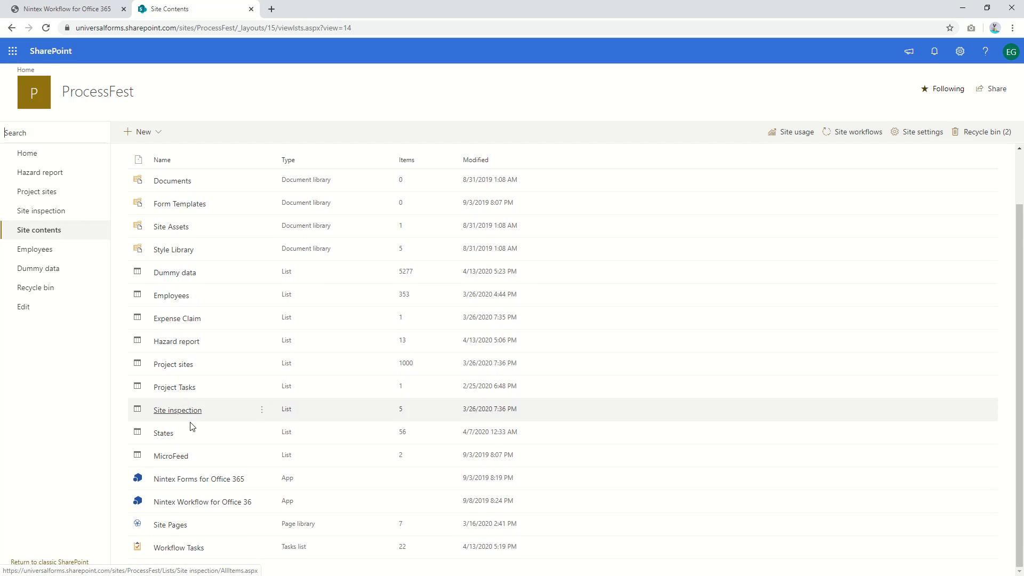
left_click(199, 554)
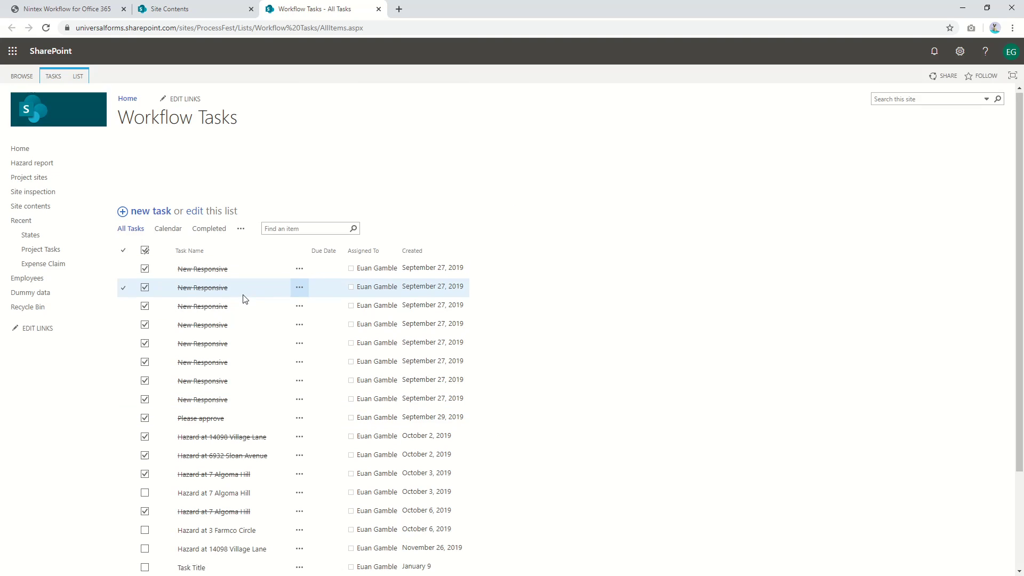
scroll(246, 320, "down", 3)
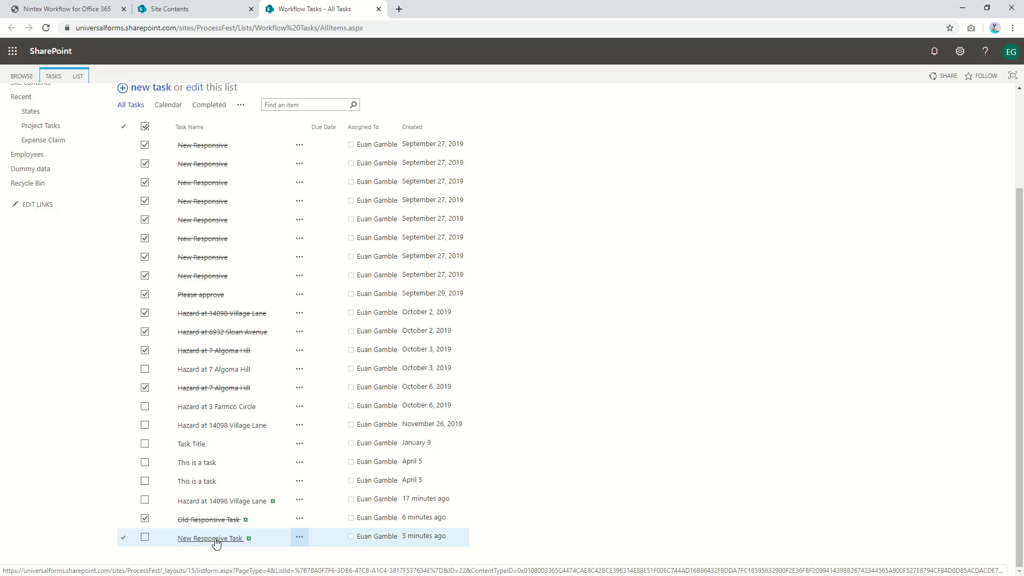
left_click(208, 8)
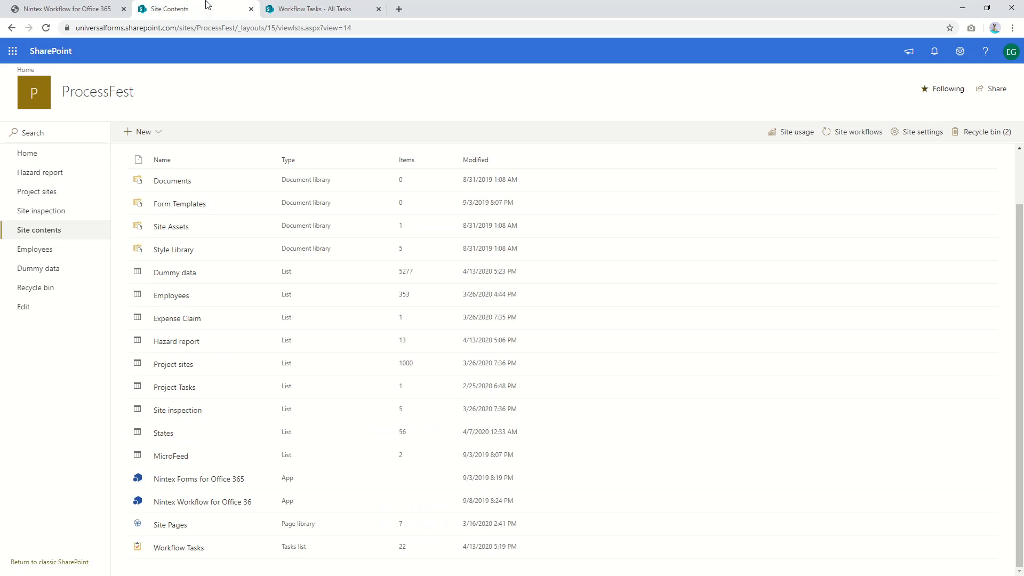
Step: Open the 'Example of tasks' workflow in the designer, briefly checking the Workflow Tasks tab
left_click(48, 4)
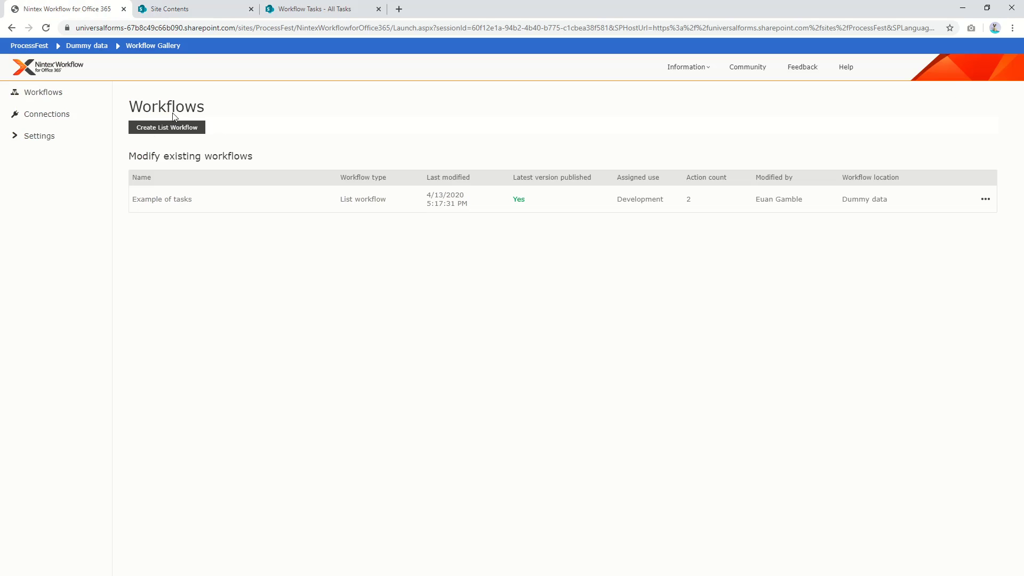
left_click(177, 206)
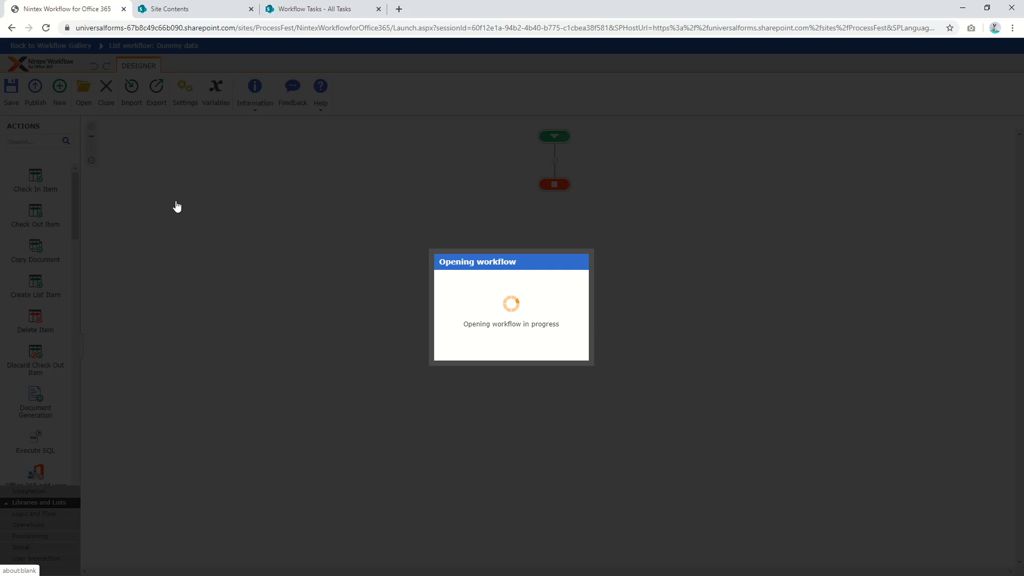
left_click(320, 7)
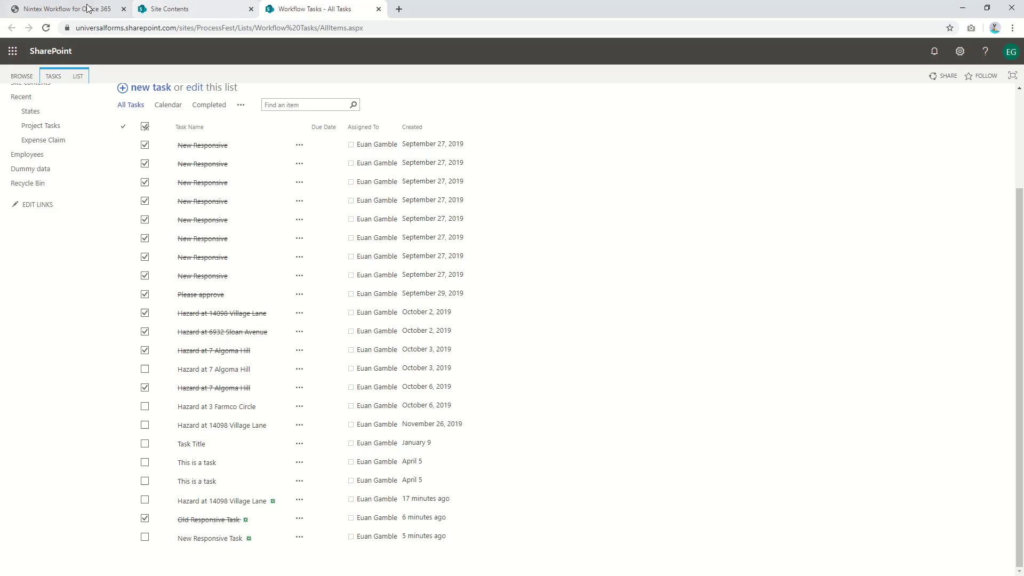
left_click(64, 7)
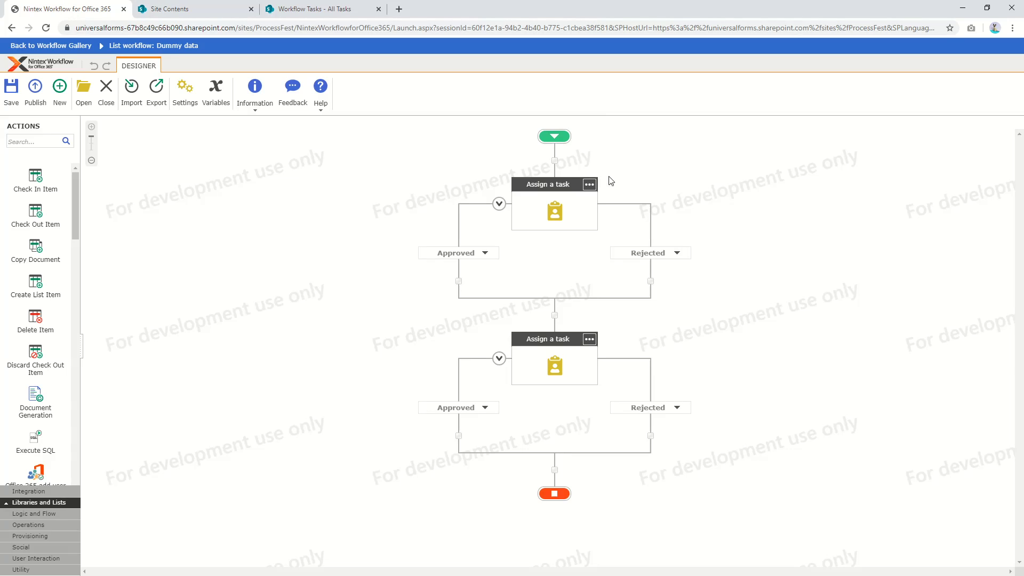
double_click(557, 209)
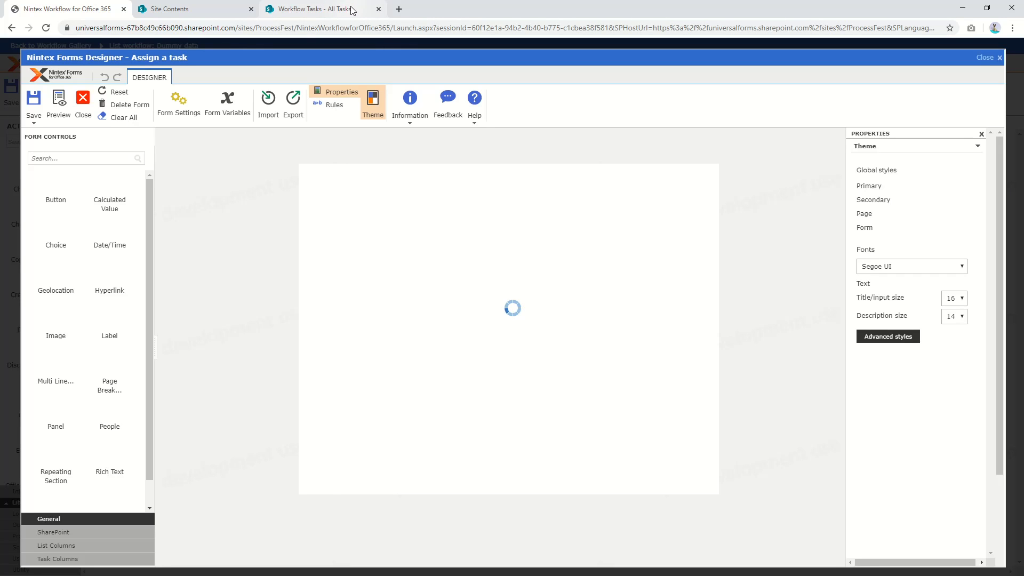
left_click(341, 9)
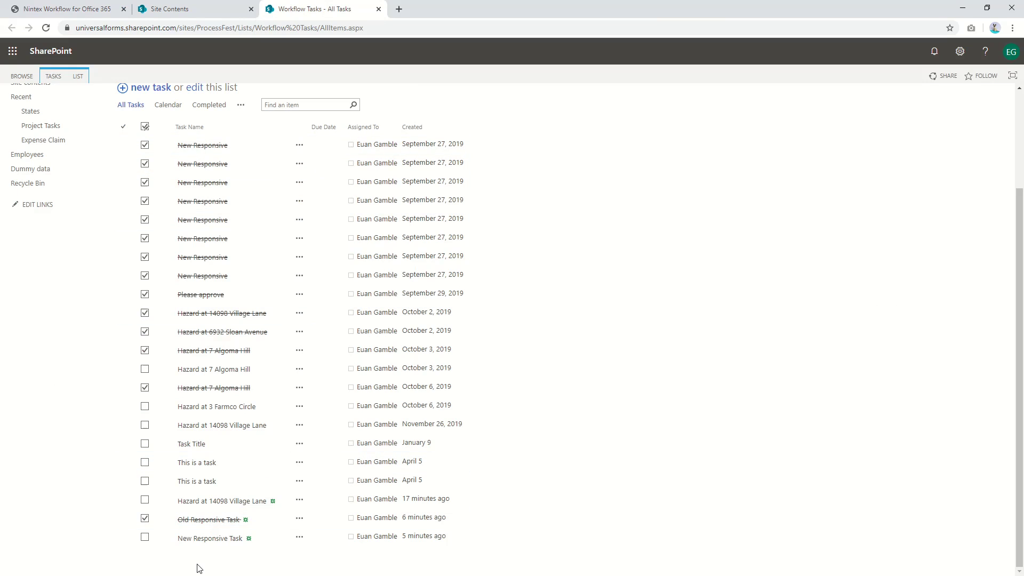
scroll(393, 176, "up", 3)
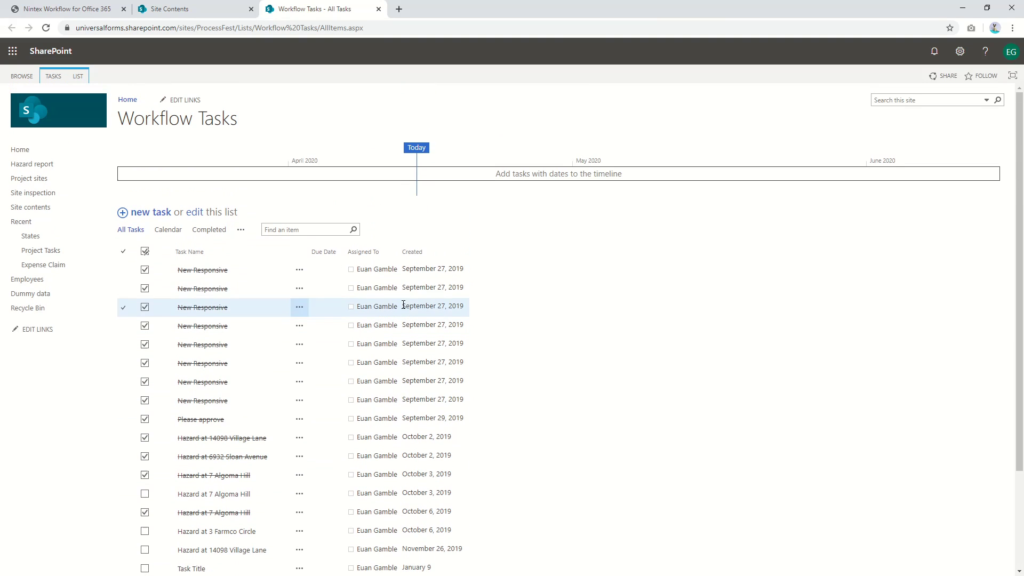
left_click(95, 7)
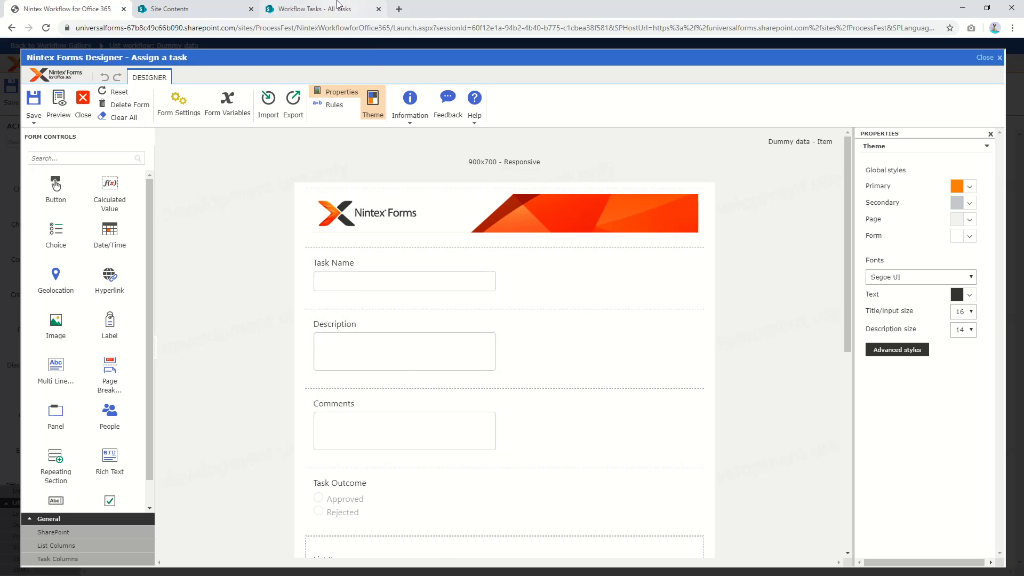
left_click(320, 8)
left_click(60, 7)
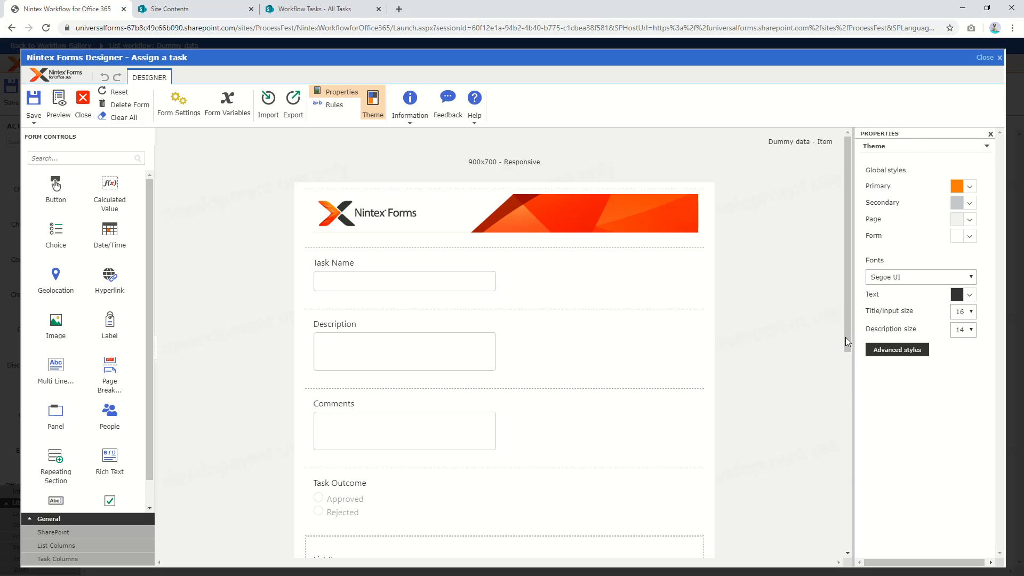
scroll(848, 405, "down", 7)
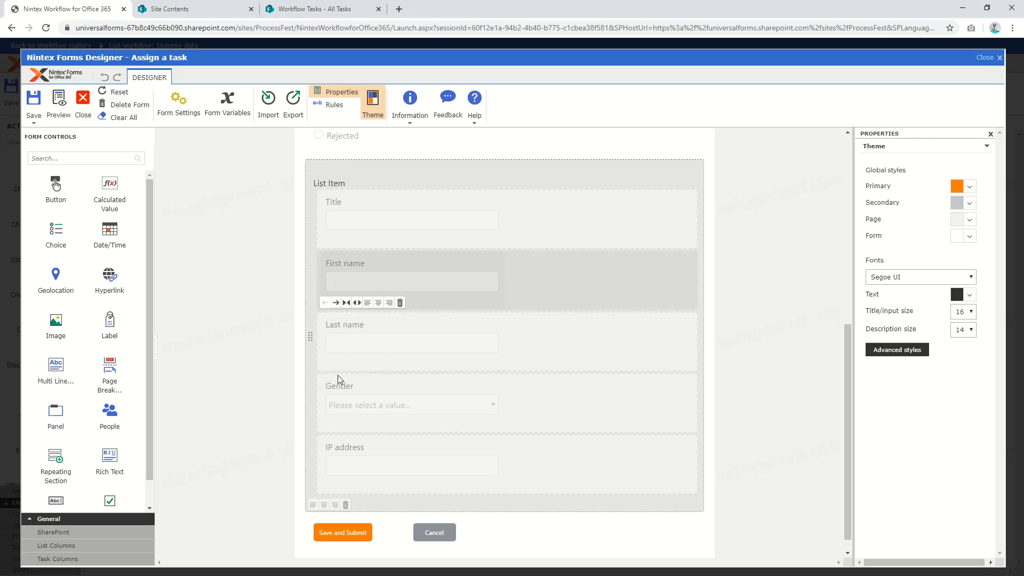
left_click(58, 545)
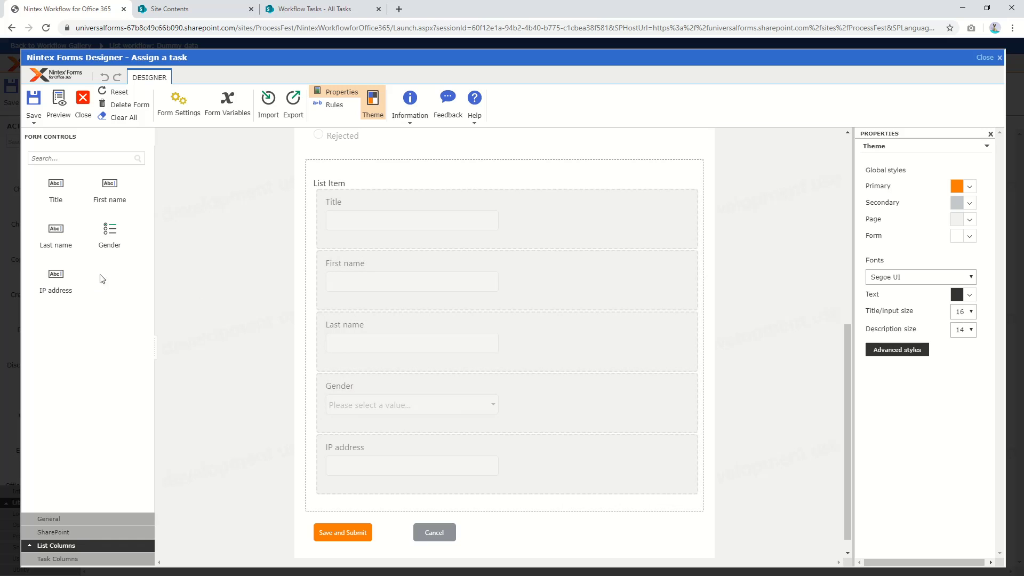
left_click(58, 559)
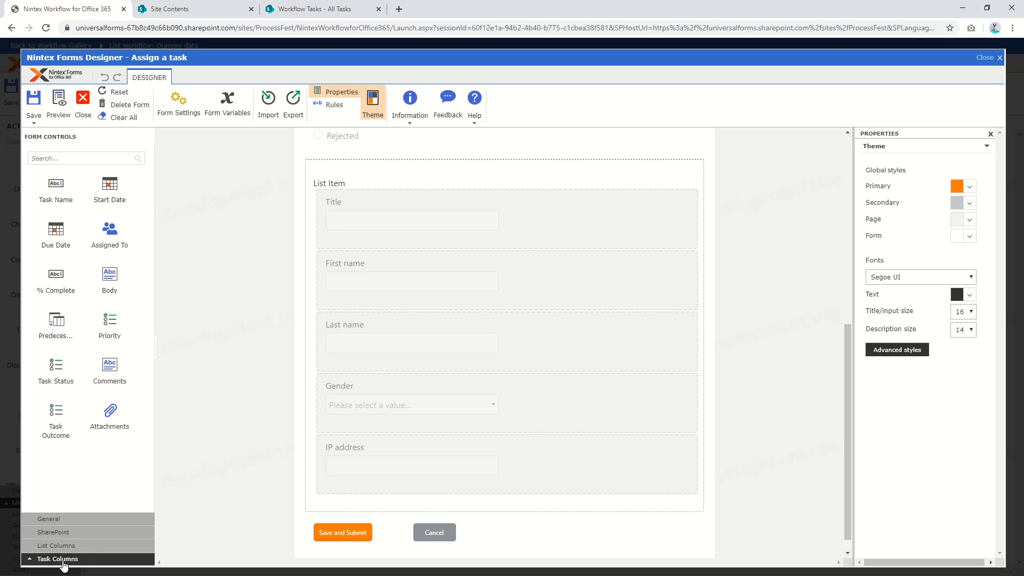
scroll(398, 342, "up", 7)
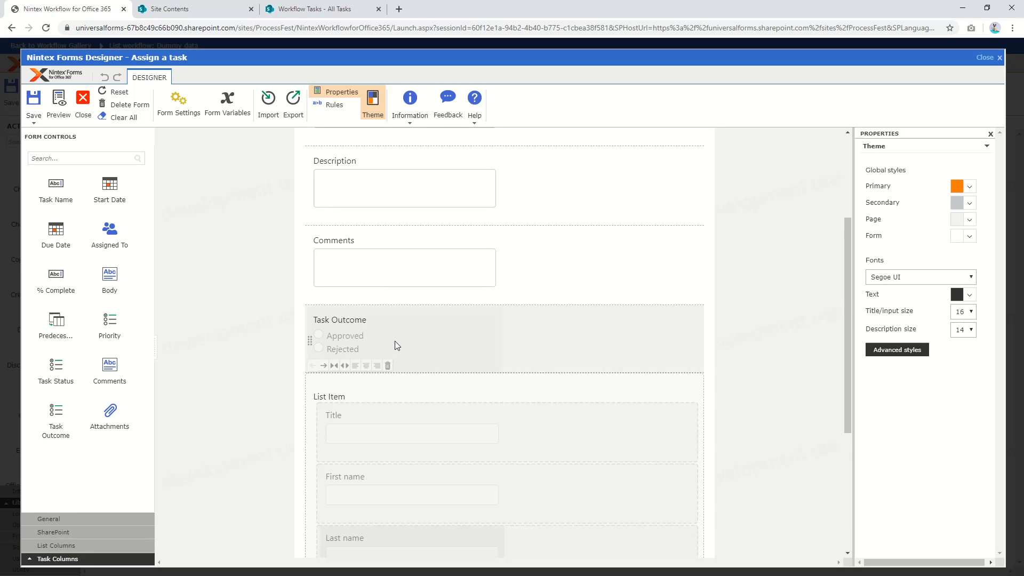
left_click(299, 8)
scroll(236, 345, "down", 3)
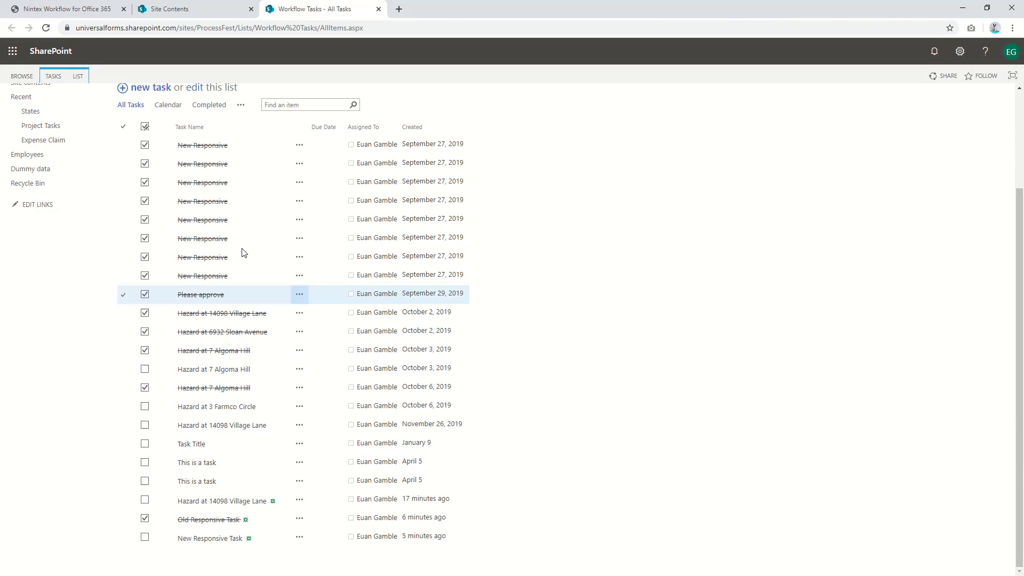
left_click(89, 8)
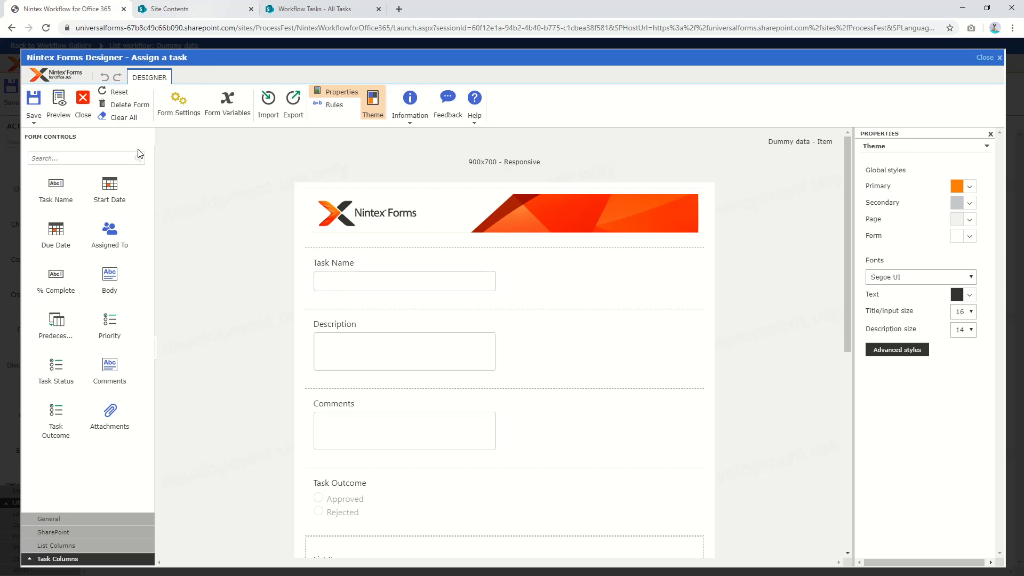
Step: Close the classic designer and Old Responsive Task settings, then open the New Responsive Task action
left_click(86, 105)
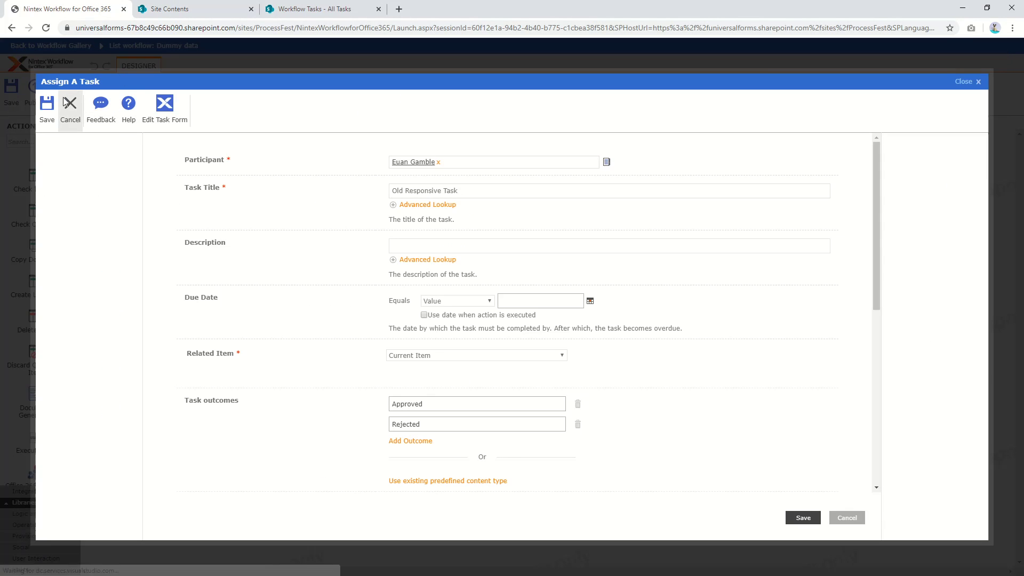
left_click(71, 107)
double_click(555, 389)
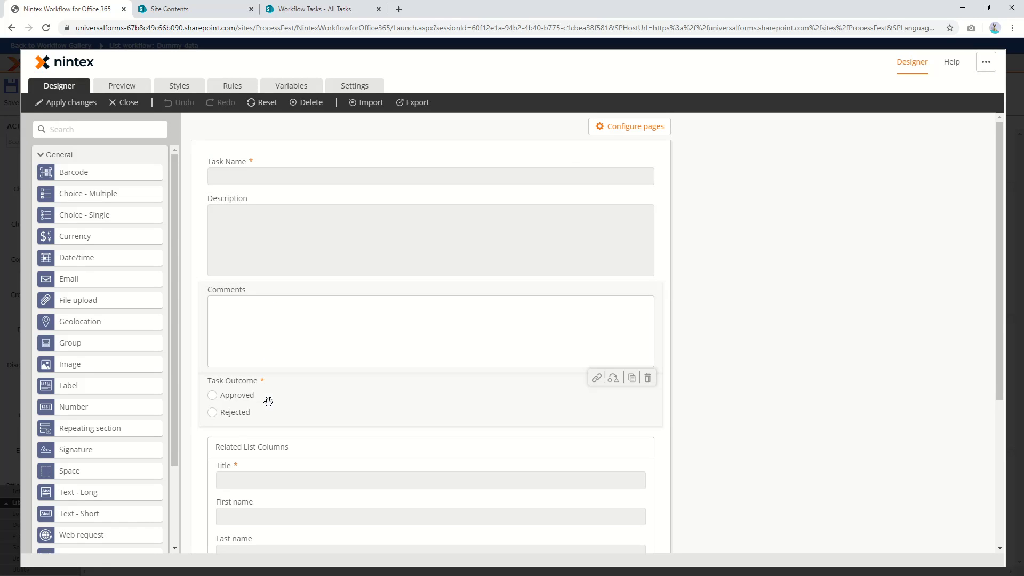
Step: Select the Attachments control on the task form and review its related-list properties
scroll(151, 443, "down", 3)
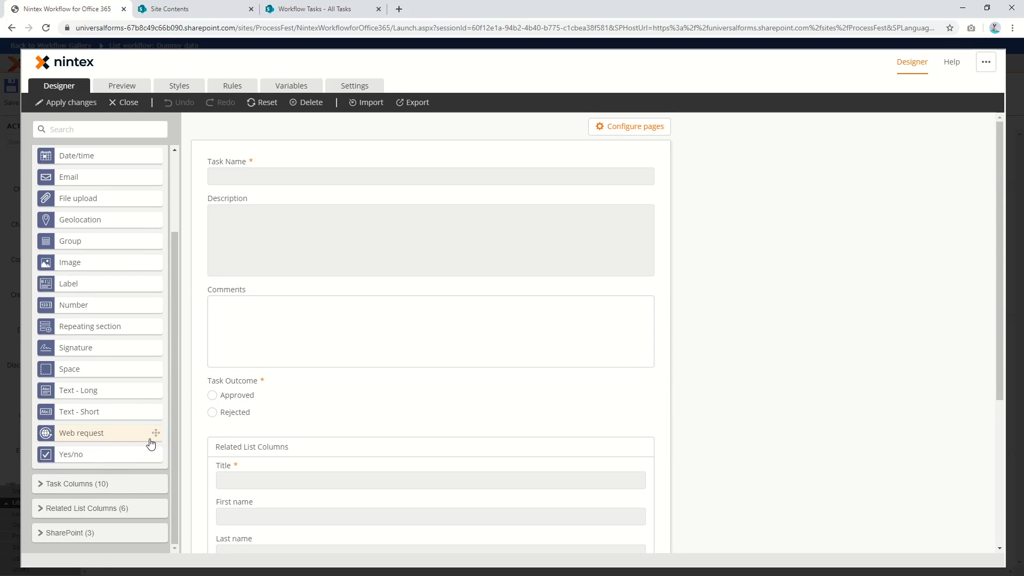
scroll(405, 416, "down", 4)
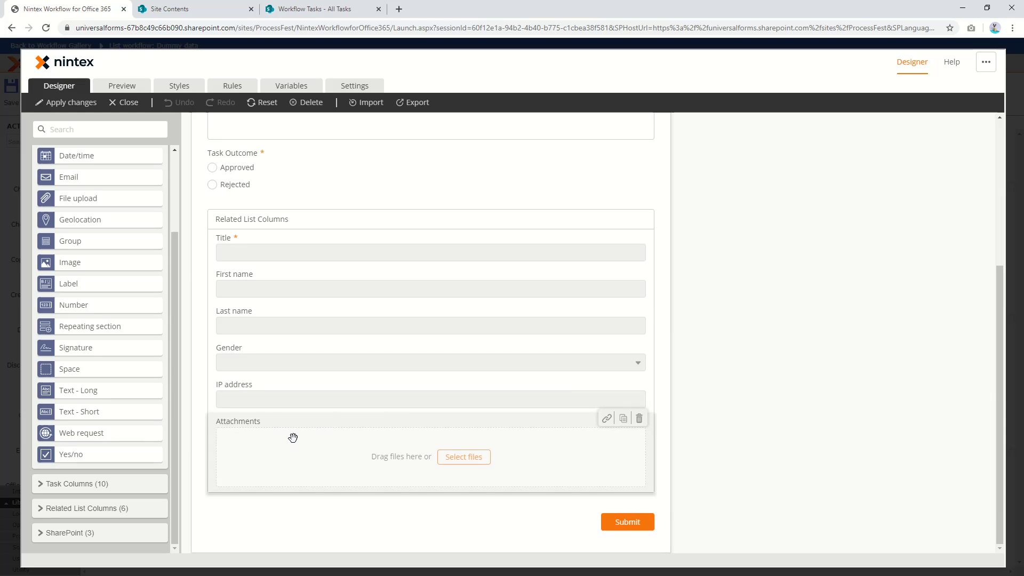
left_click(293, 438)
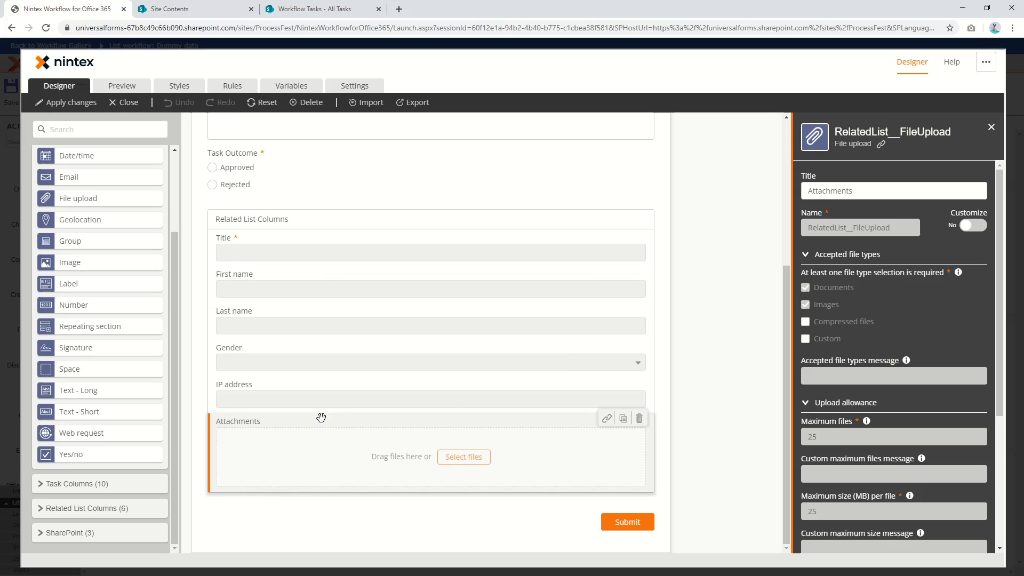
scroll(331, 400, "up", 4)
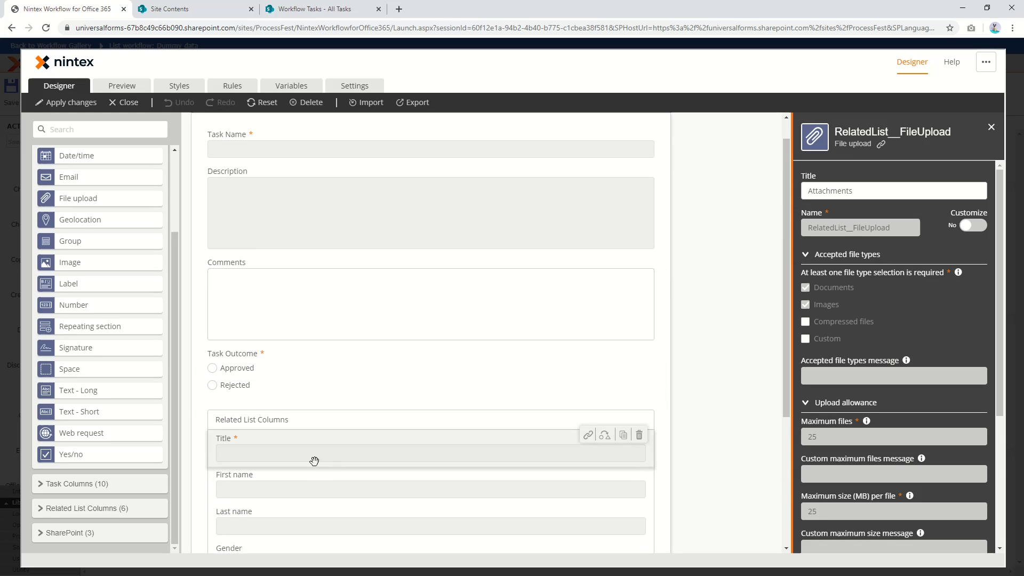
scroll(313, 462, "down", 4)
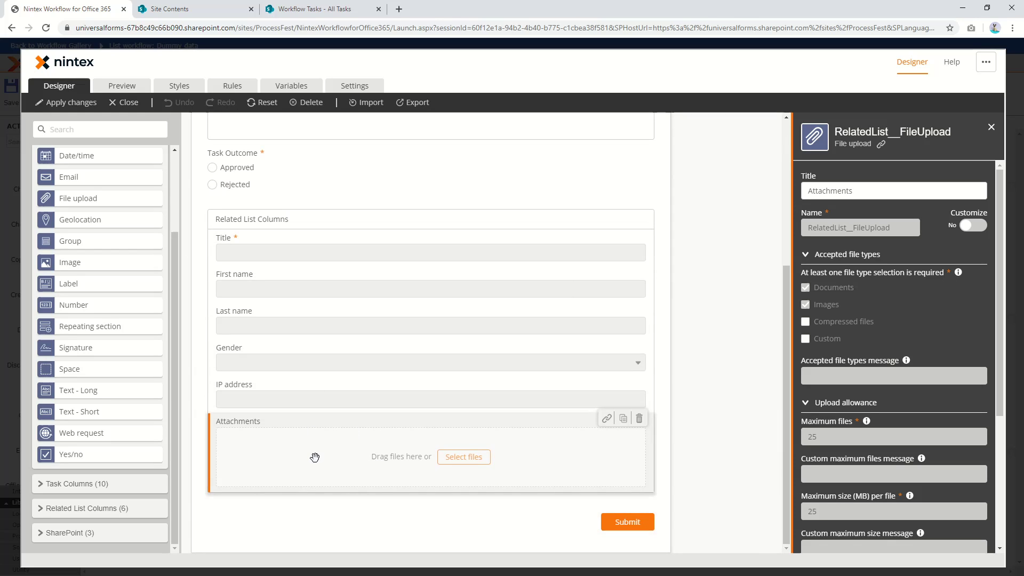
scroll(932, 407, "down", 1)
scroll(932, 404, "down", 3)
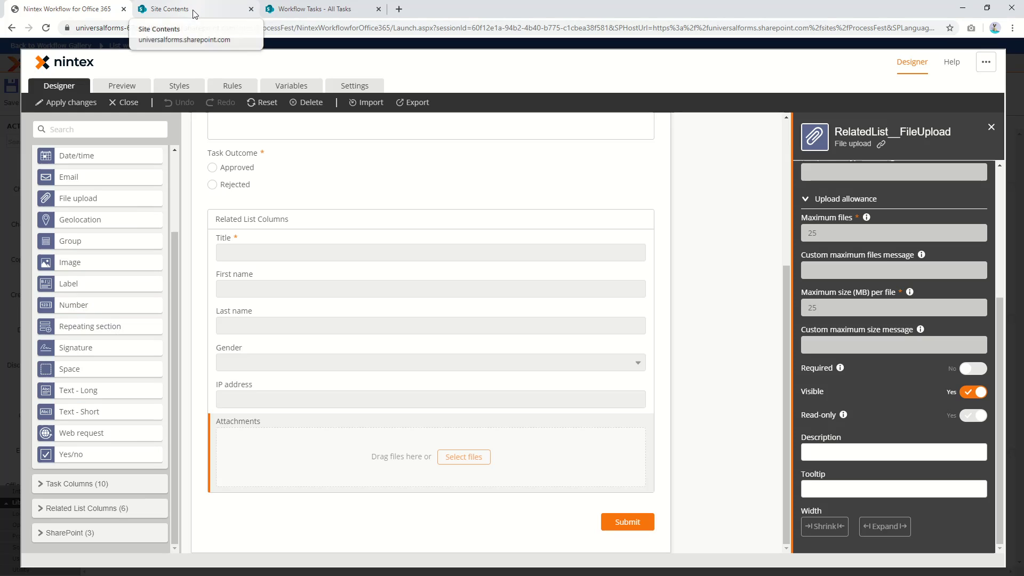
Step: View the Old Responsive Task form's list item fields, which lack attachments, then close it
left_click(122, 105)
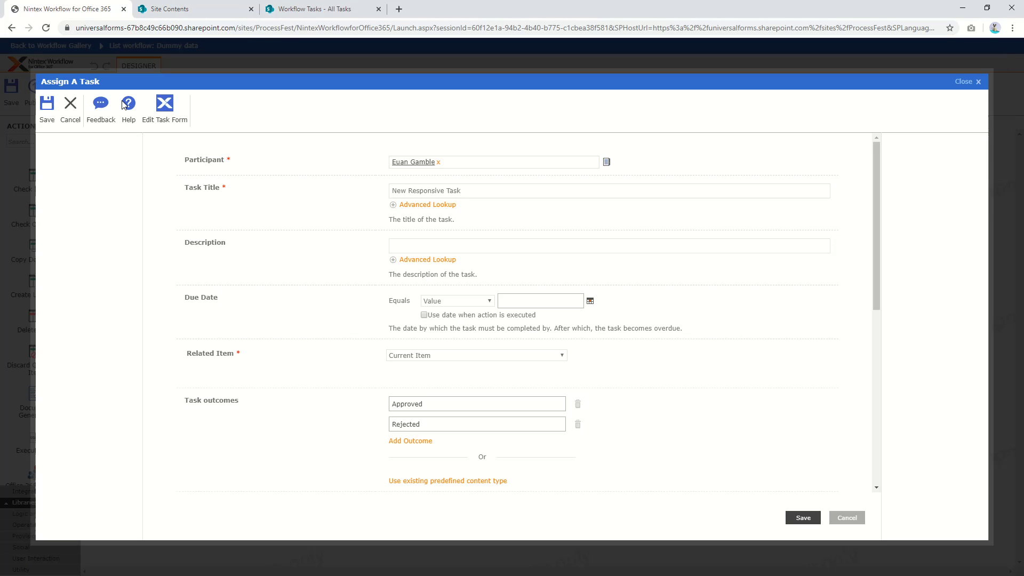
left_click(176, 9)
left_click(320, 6)
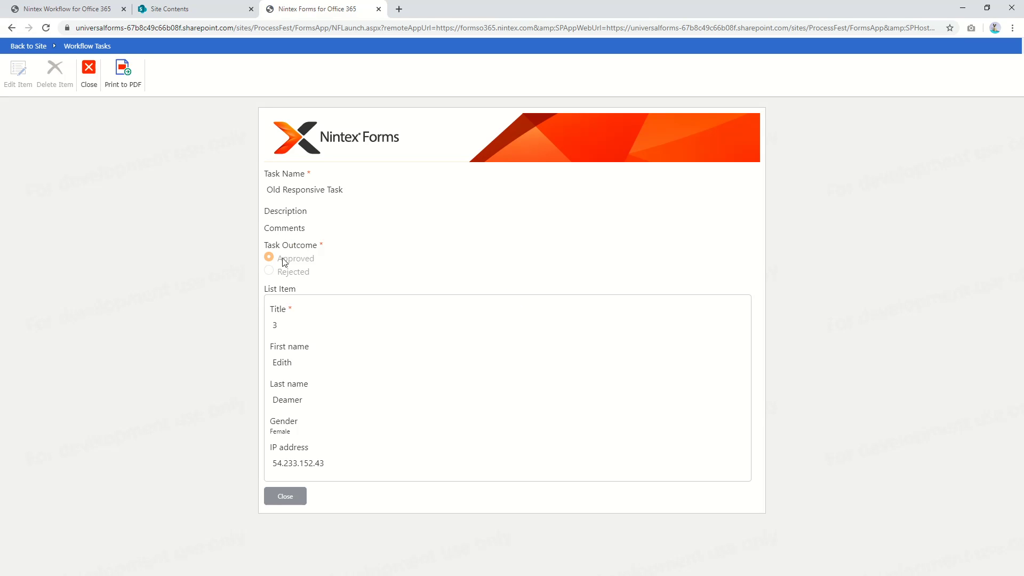
left_click_drag(274, 190, 354, 193)
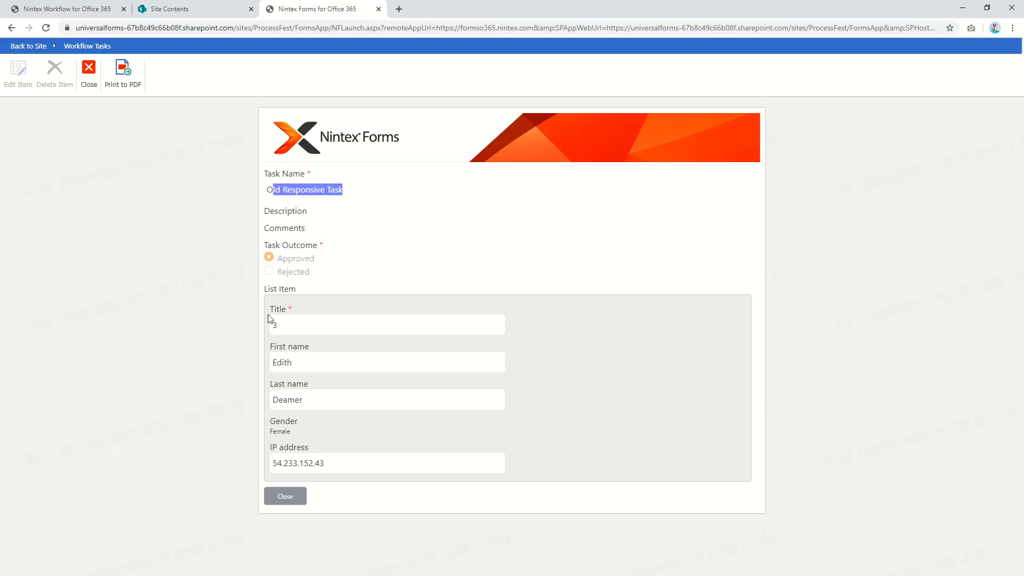
left_click(90, 70)
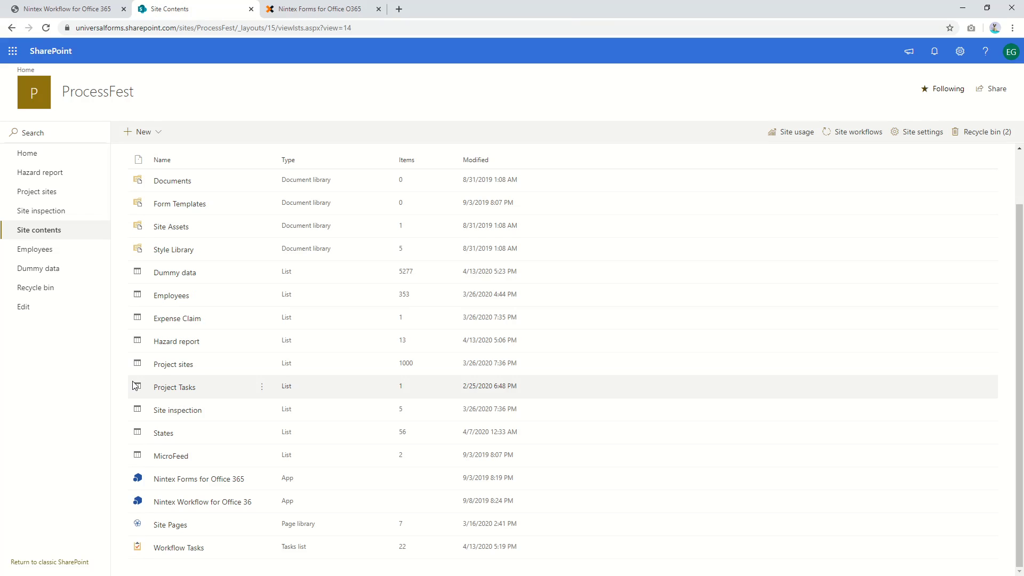
Step: Open the New Responsive Task and set its outcome to Approved
left_click(160, 275)
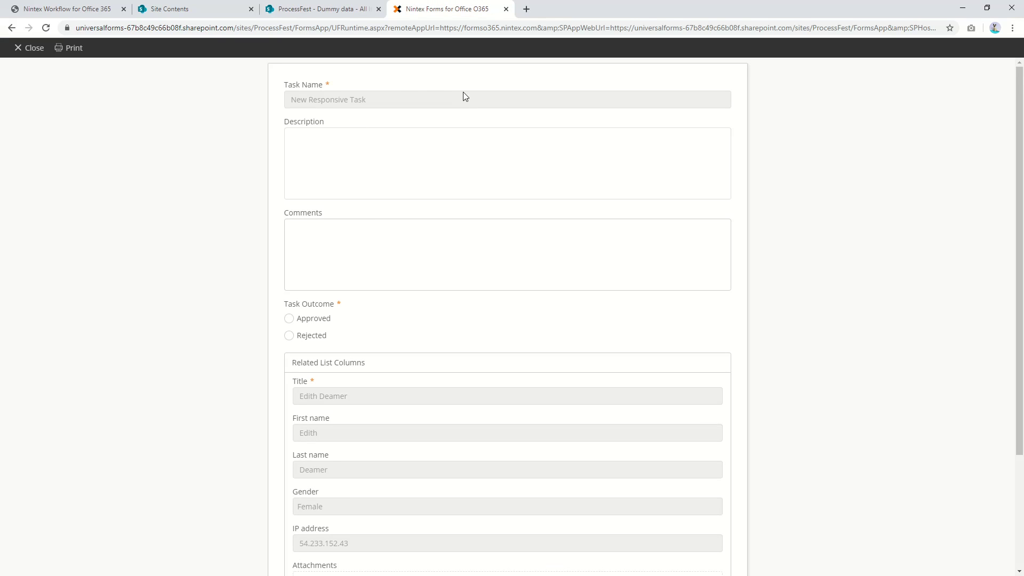
left_click(312, 319)
left_click(310, 336)
left_click(310, 320)
Step: Review the related item's title, first name and IP address, then open the attached photo
scroll(299, 338, "down", 3)
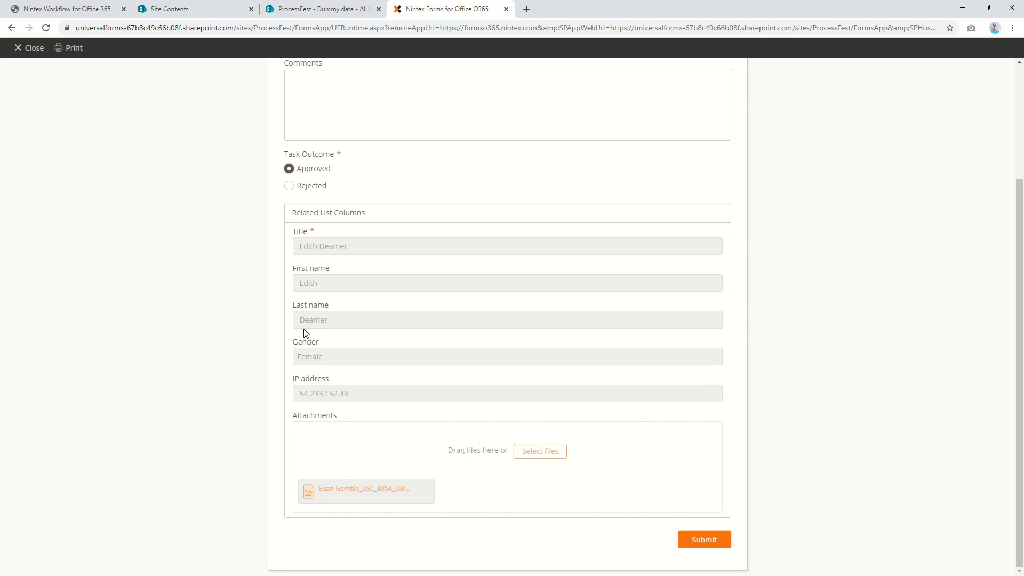
left_click_drag(296, 246, 388, 255)
left_click_drag(305, 278, 316, 296)
left_click_drag(307, 399, 412, 413)
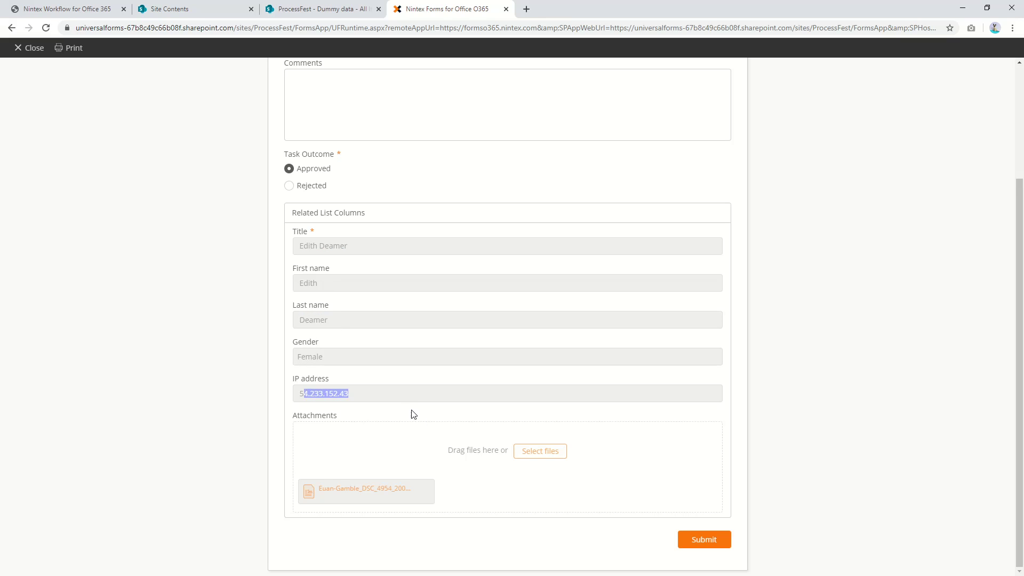
left_click(350, 492)
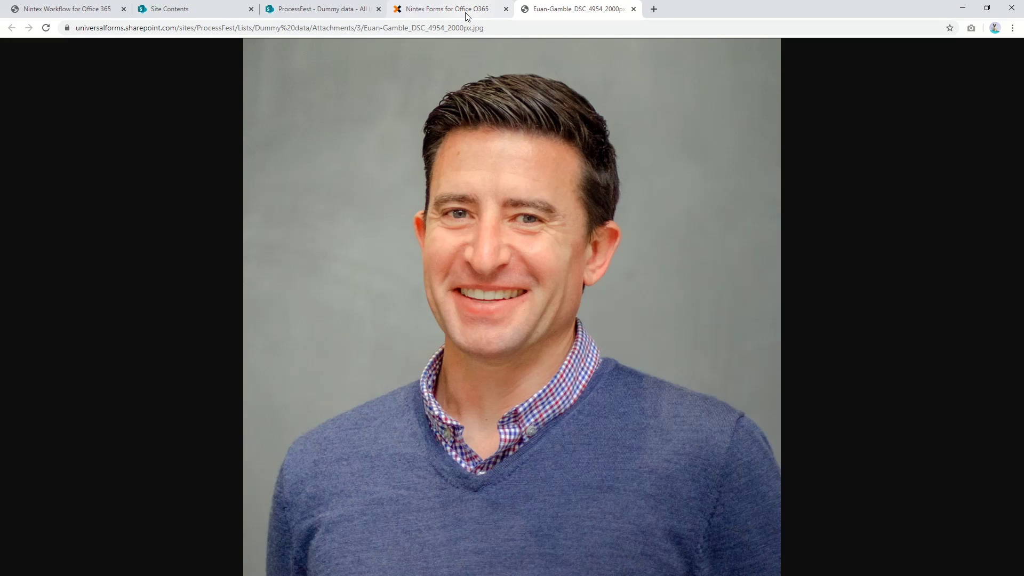
Step: Check the Dummy data item's details show the same attachment, then return to the task form
left_click(320, 9)
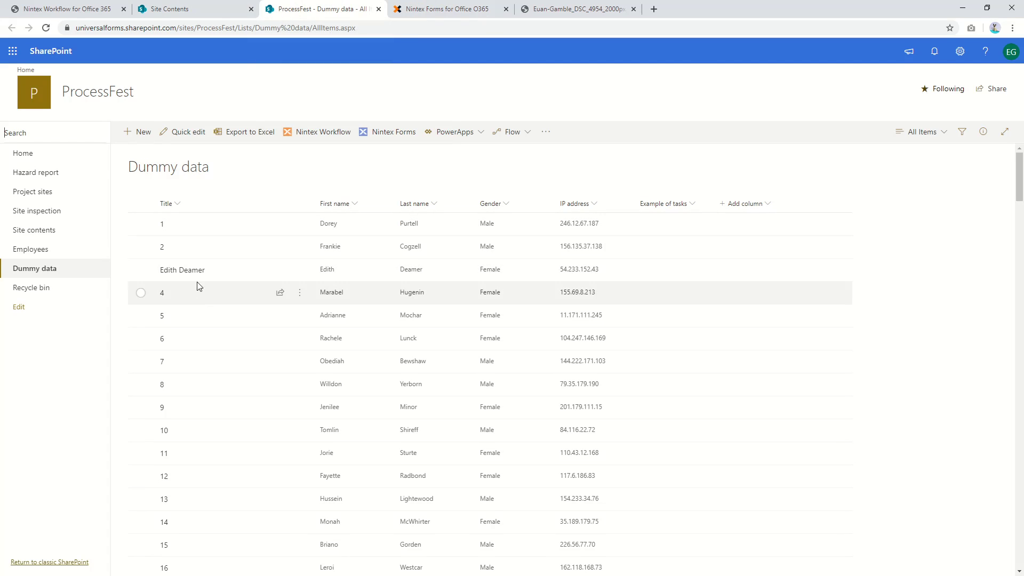
left_click(185, 270)
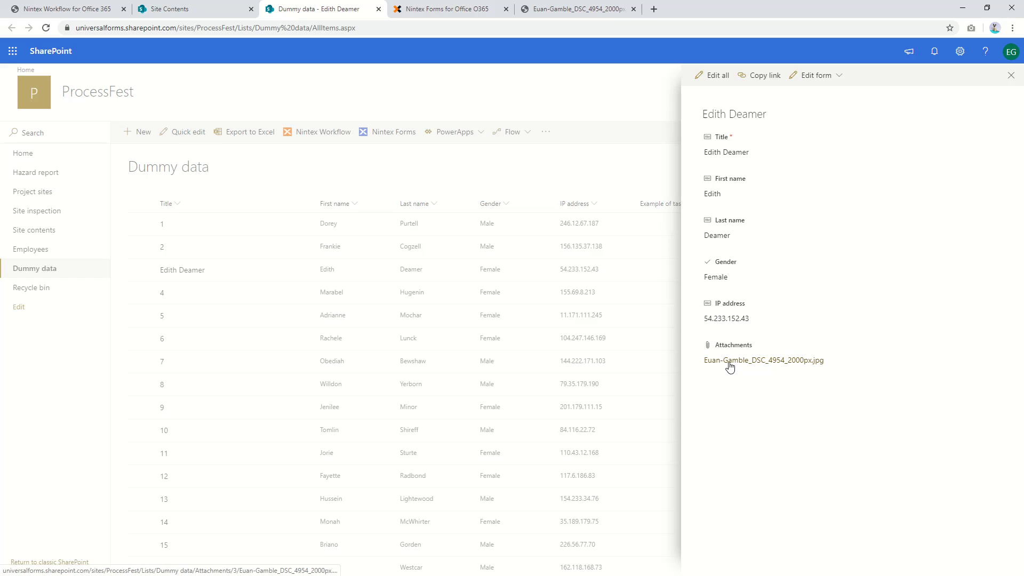
left_click(473, 8)
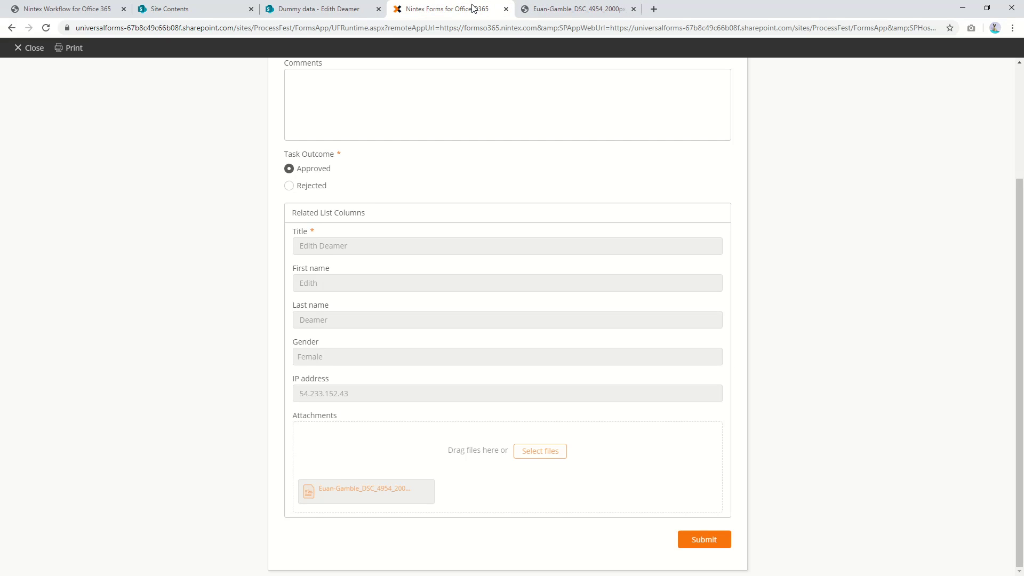